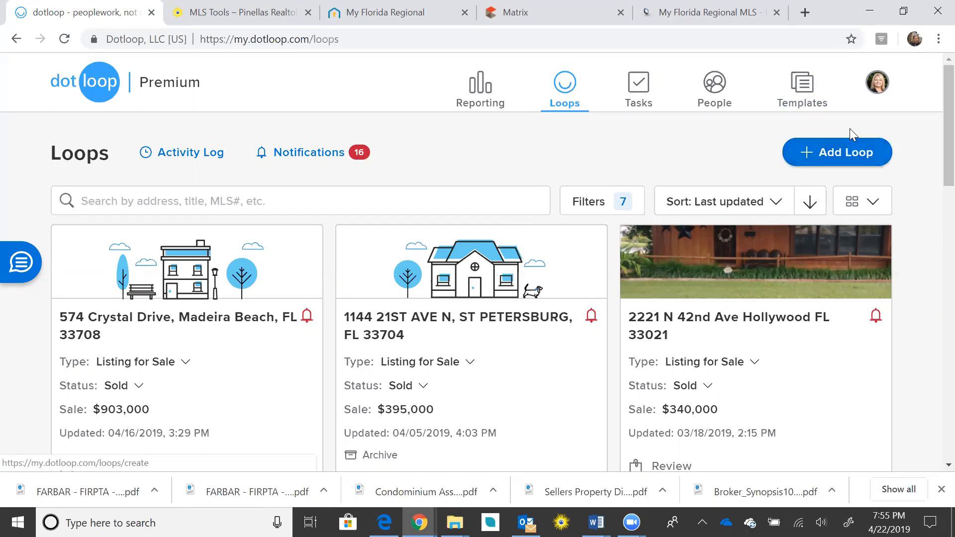
{"action": "left_click", "coordinate": [841, 153]}
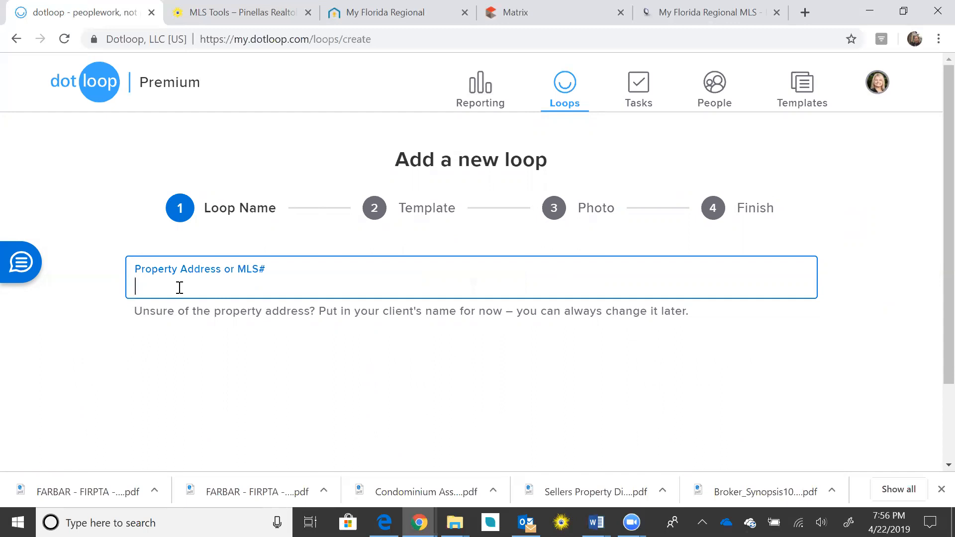
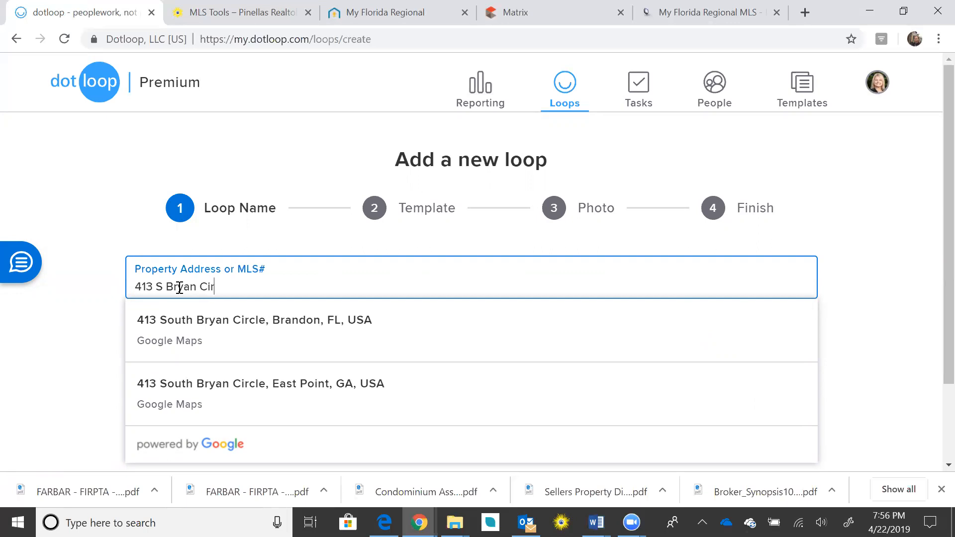
{"action": "left_click", "coordinate": [271, 338]}
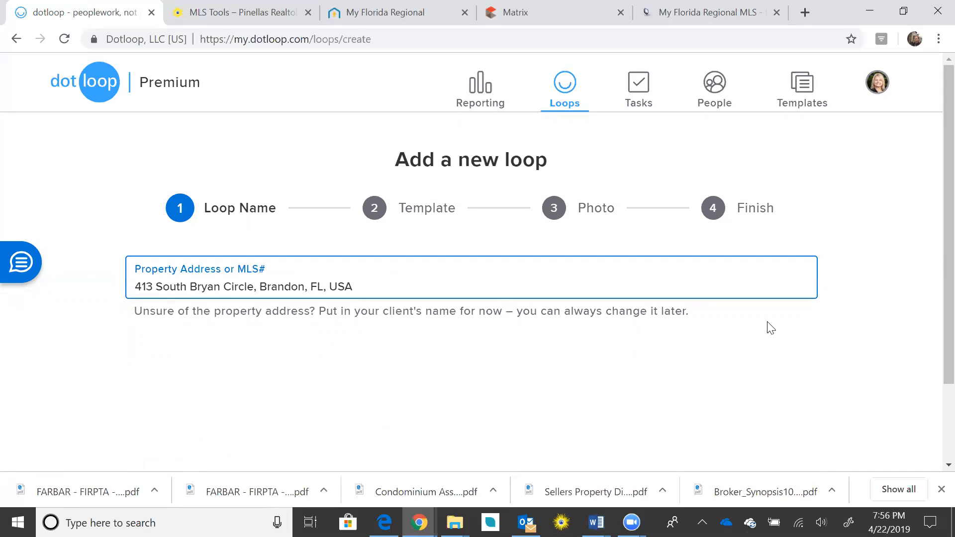
{"action": "scroll", "coordinate": [873, 271], "scroll_direction": "down", "scroll_amount": 2}
{"action": "scroll", "coordinate": [884, 290], "scroll_direction": "up", "scroll_amount": 2}
{"action": "scroll", "coordinate": [884, 297], "scroll_direction": "down", "scroll_amount": 2}
{"action": "scroll", "coordinate": [925, 249], "scroll_direction": "up", "scroll_amount": 2}
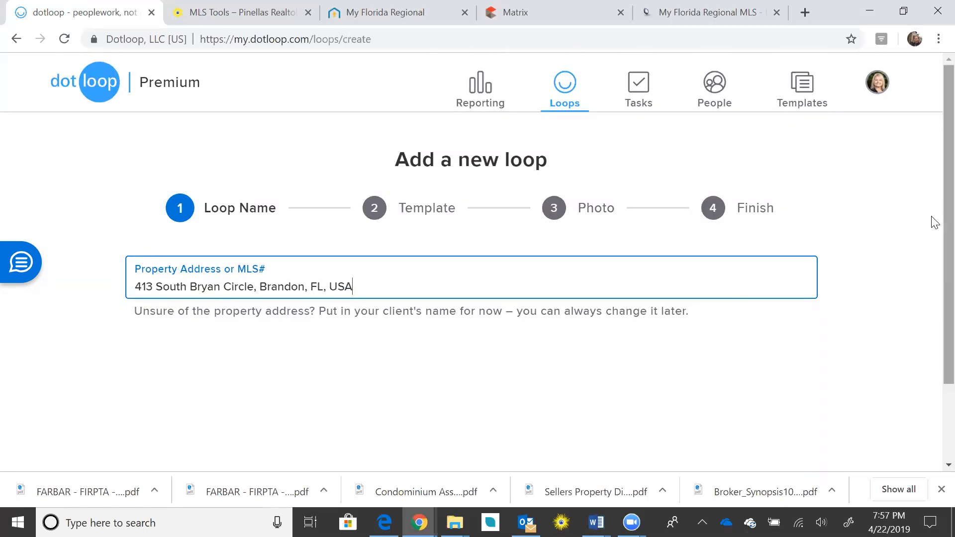
{"action": "scroll", "coordinate": [933, 298], "scroll_direction": "down", "scroll_amount": 2}
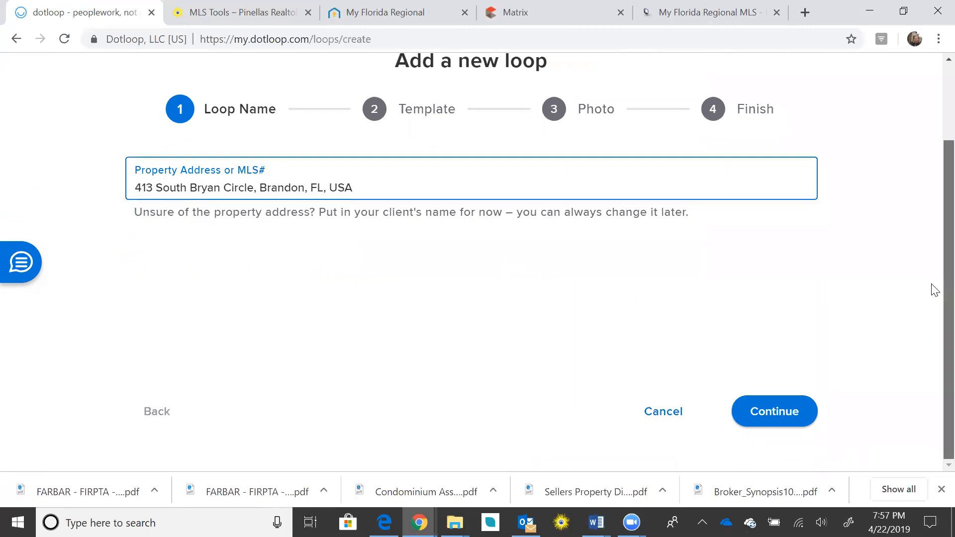
{"action": "scroll", "coordinate": [934, 291], "scroll_direction": "up", "scroll_amount": 2}
{"action": "scroll", "coordinate": [935, 263], "scroll_direction": "down", "scroll_amount": 2}
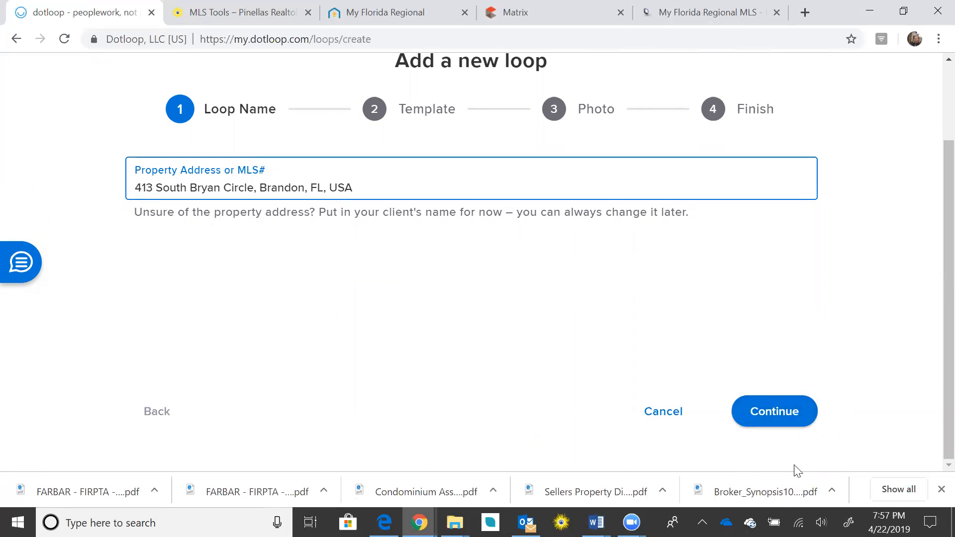
Continue to the Template step and bring up the Loop Template (Required) list.
{"action": "left_click", "coordinate": [779, 415]}
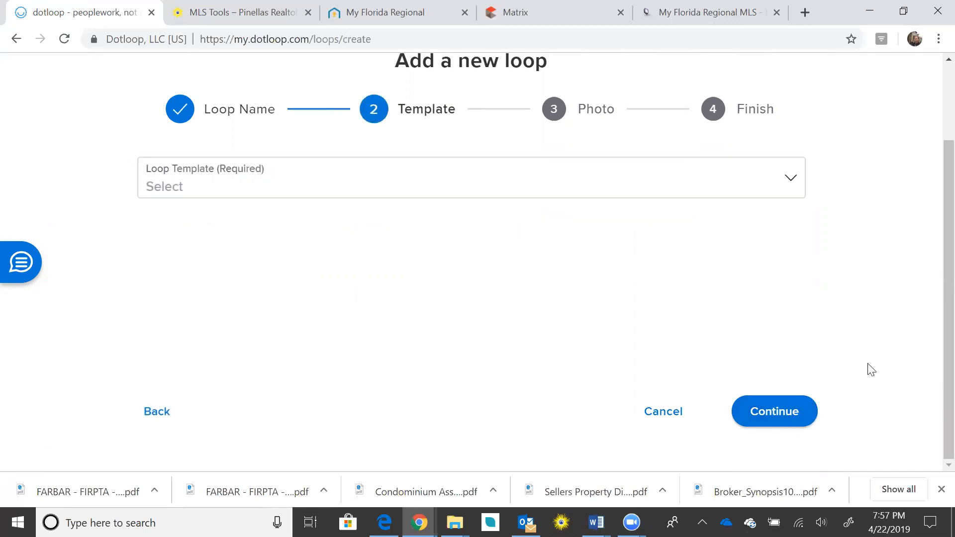
{"action": "scroll", "coordinate": [933, 308], "scroll_direction": "up", "scroll_amount": 2}
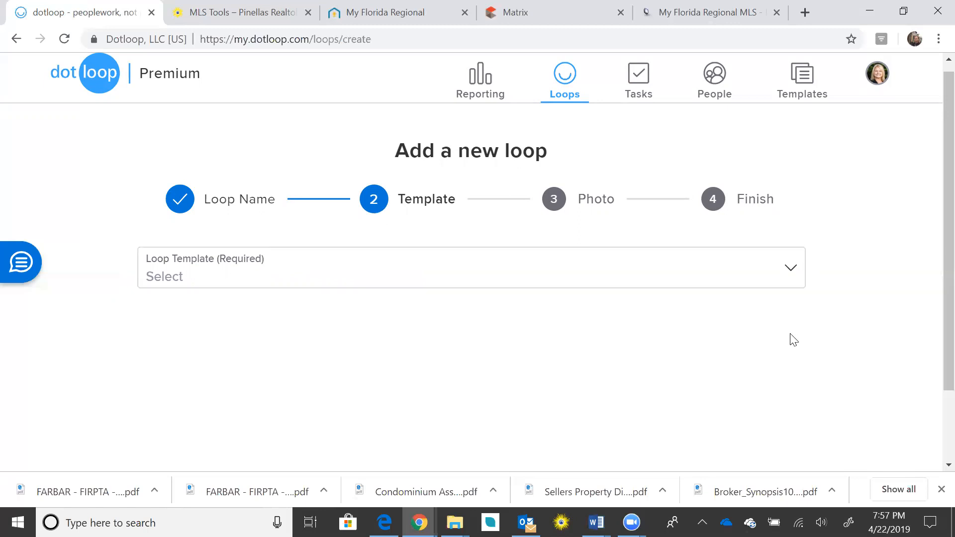
{"action": "left_click", "coordinate": [789, 274]}
{"action": "scroll", "coordinate": [933, 278], "scroll_direction": "down", "scroll_amount": 2}
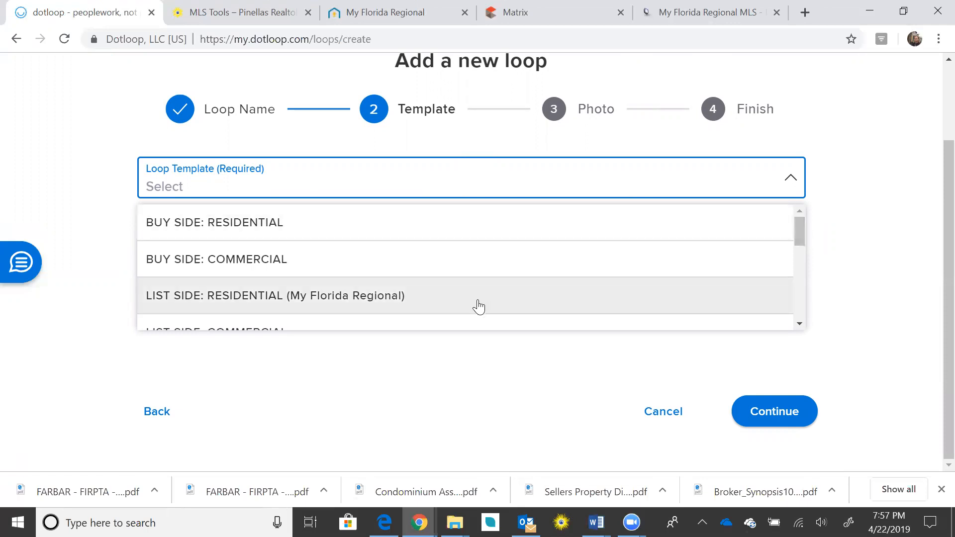
Scroll the template list back to the top and pick BUY SIDE: RESIDENTIAL.
{"action": "left_click_drag", "start_coordinate": [802, 225], "coordinate": [802, 256]}
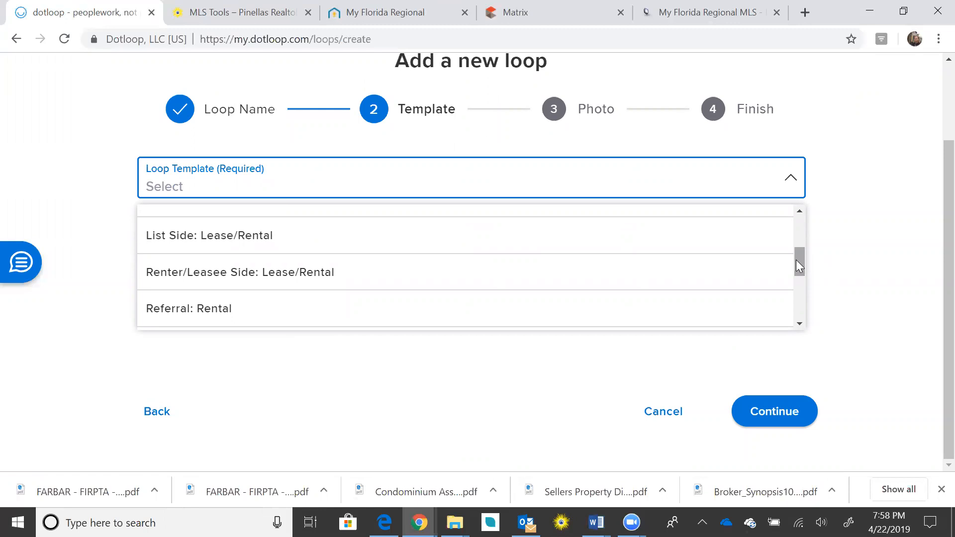
{"action": "left_click_drag", "start_coordinate": [796, 260], "coordinate": [796, 273]}
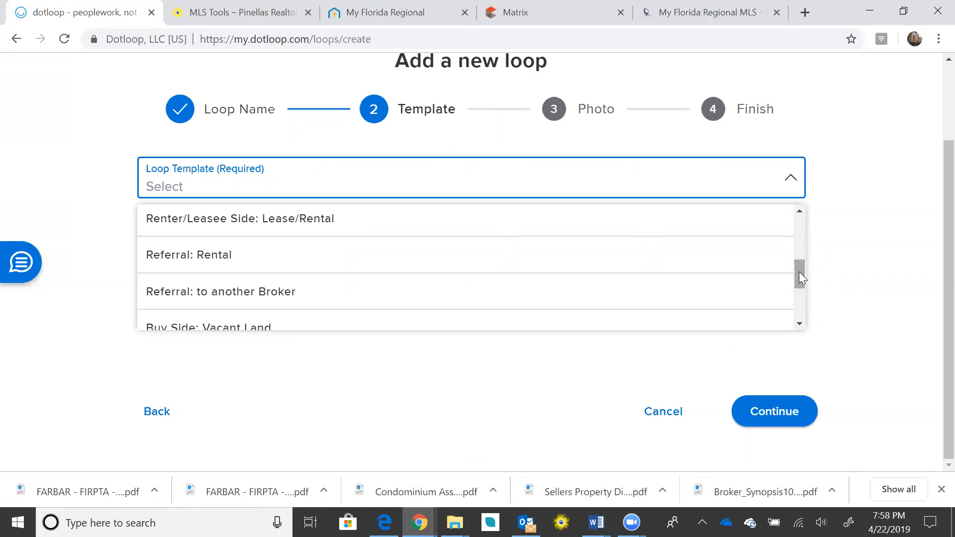
{"action": "left_click_drag", "start_coordinate": [801, 271], "coordinate": [797, 281]}
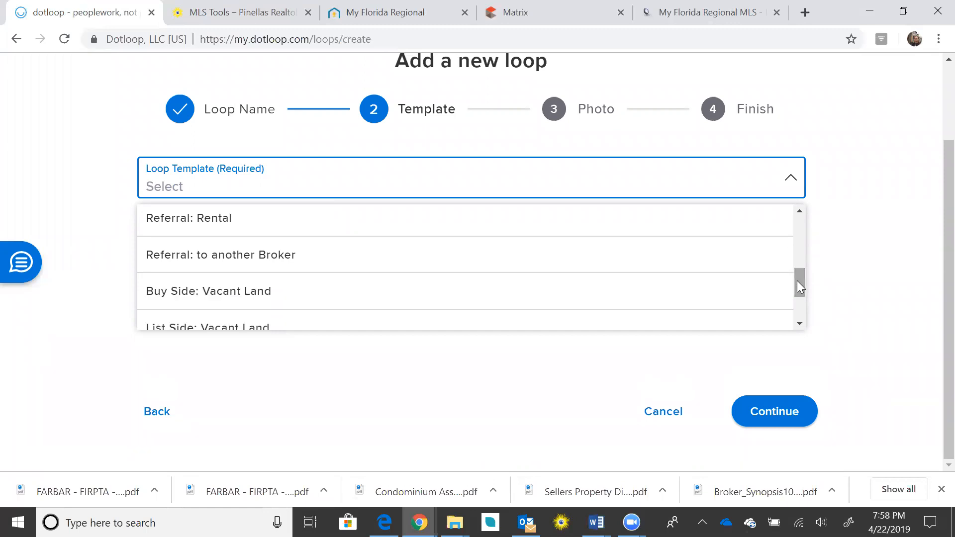
{"action": "left_click_drag", "start_coordinate": [797, 282], "coordinate": [796, 289]}
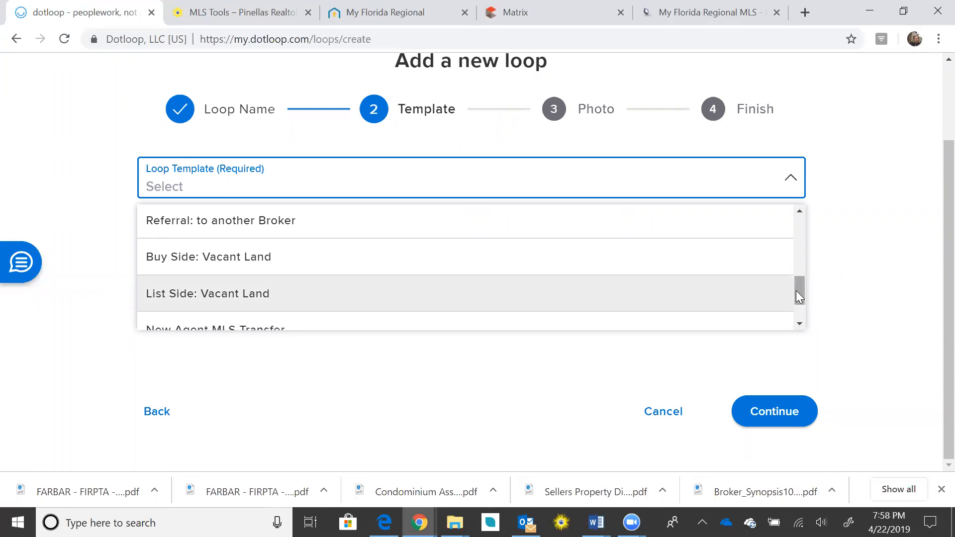
{"action": "left_click_drag", "start_coordinate": [797, 286], "coordinate": [799, 308]}
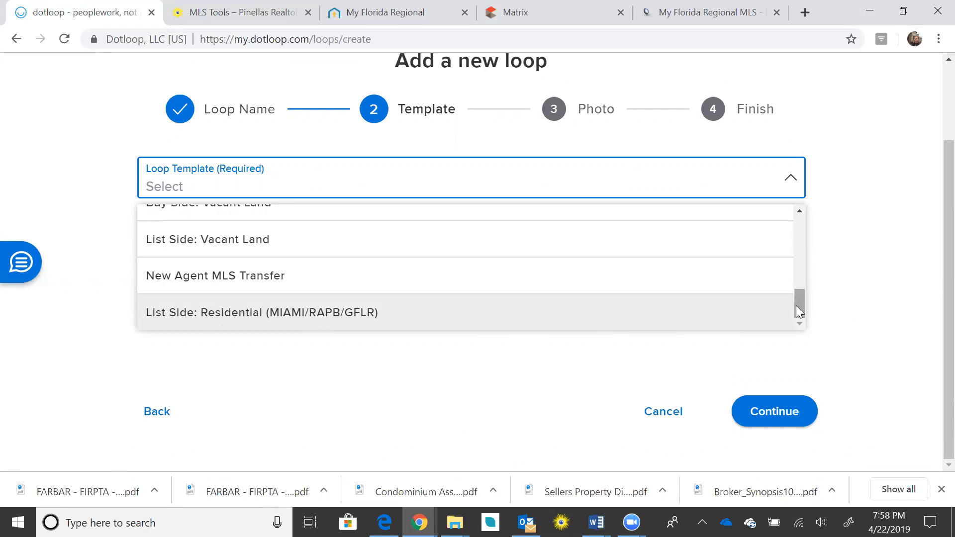
{"action": "left_click_drag", "start_coordinate": [799, 311], "coordinate": [802, 227]}
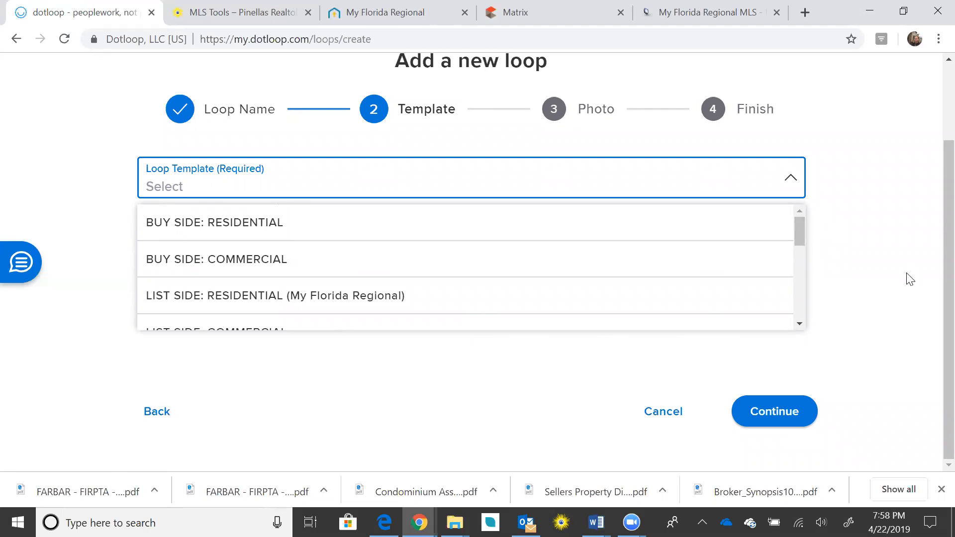
{"action": "left_click", "coordinate": [360, 227]}
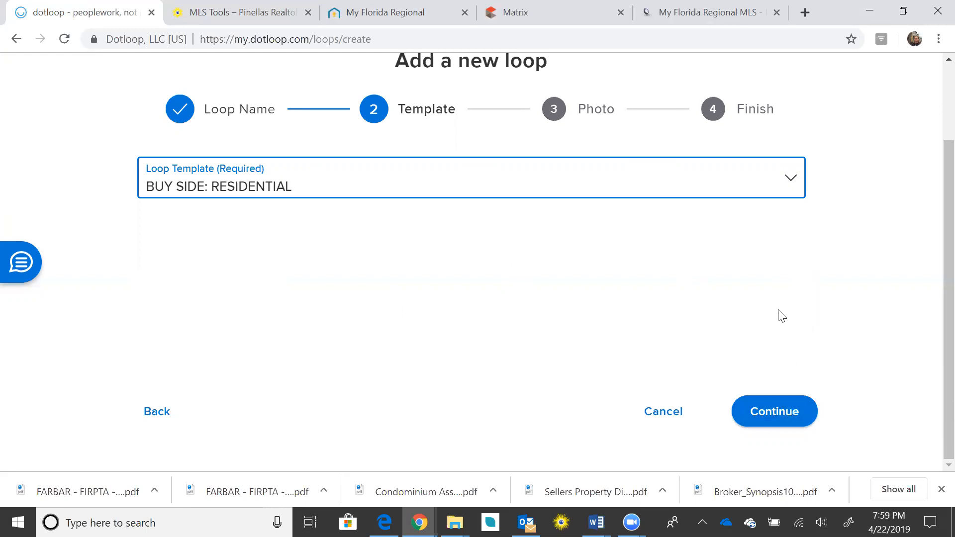
Continue past the template step and skip the photo upload to finish the loop.
{"action": "left_click", "coordinate": [772, 419]}
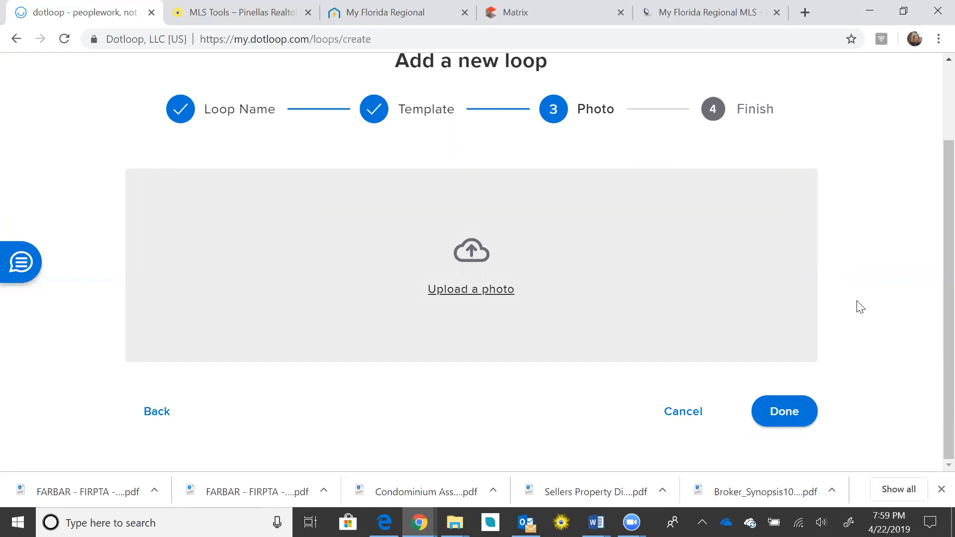
{"action": "left_click", "coordinate": [784, 418]}
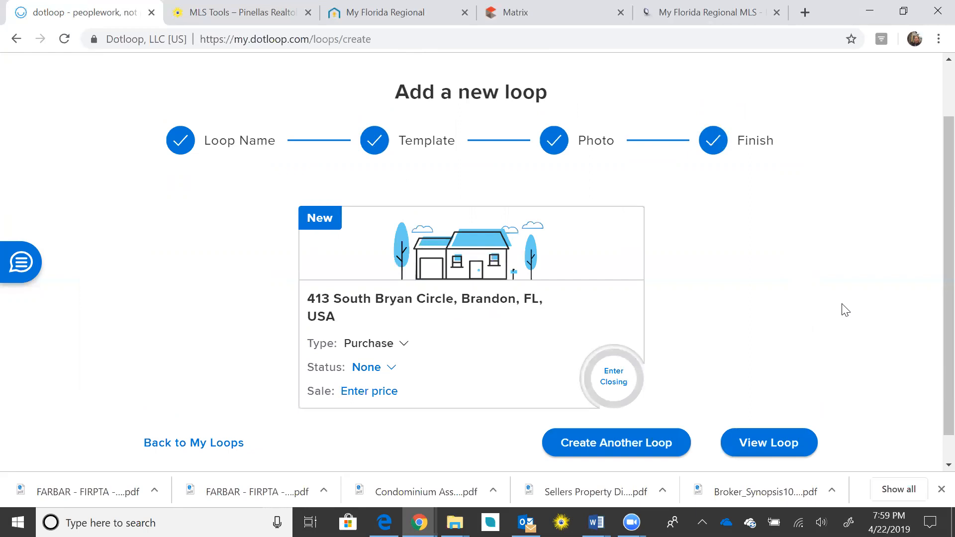
{"action": "scroll", "coordinate": [835, 314], "scroll_direction": "down", "scroll_amount": 1}
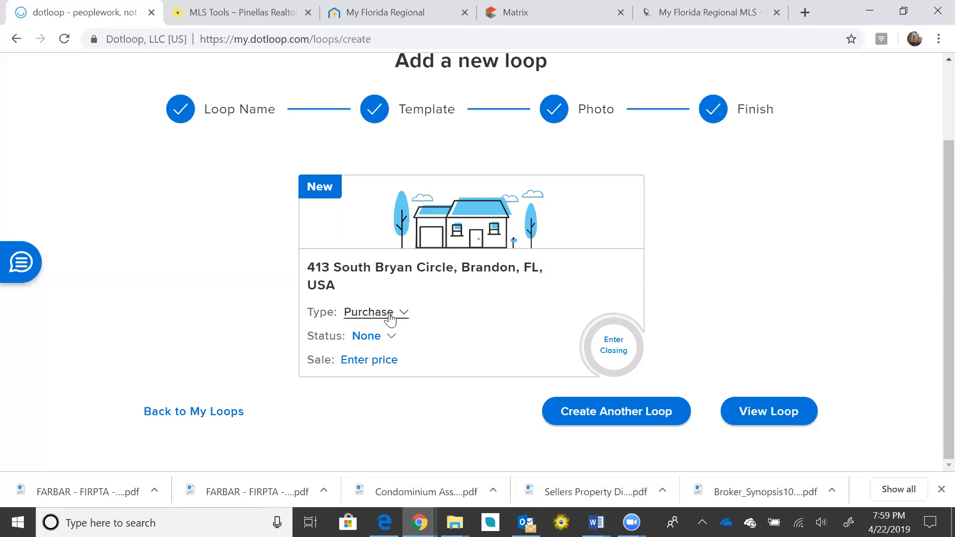
Set the loop status to Pre-Offer.
{"action": "left_click", "coordinate": [389, 339]}
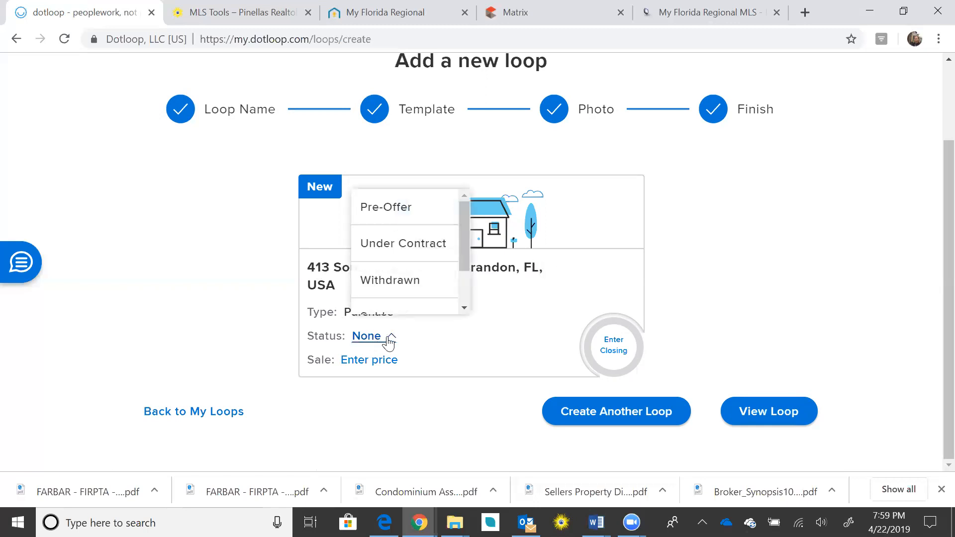
{"action": "left_click", "coordinate": [414, 217]}
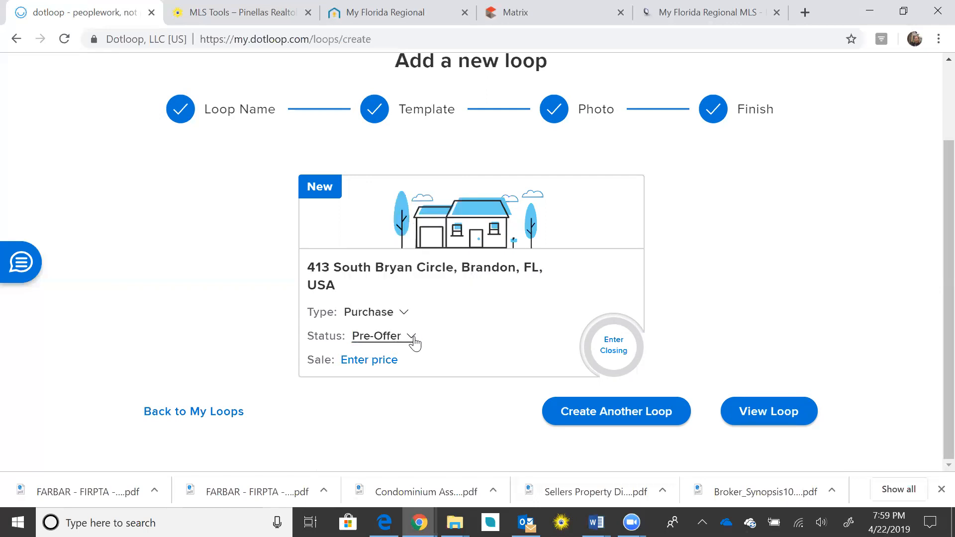
{"action": "left_click", "coordinate": [413, 338]}
{"action": "left_click_drag", "start_coordinate": [461, 230], "coordinate": [468, 208]}
{"action": "left_click", "coordinate": [423, 209]}
Enter a sale price of 150000.00 and commit it.
{"action": "left_click", "coordinate": [360, 359]}
{"action": "type", "text": "150000"}
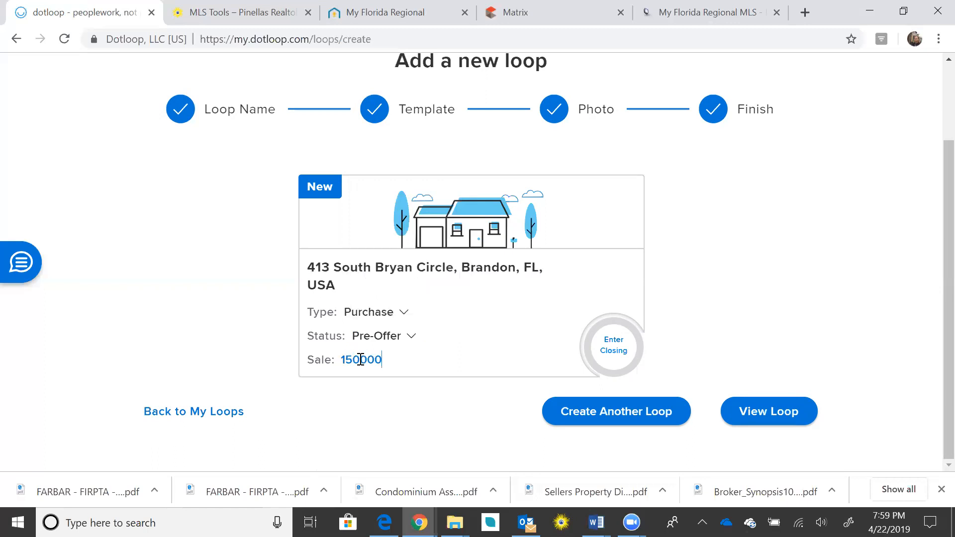
{"action": "type", "text": ".00"}
{"action": "double_click", "coordinate": [689, 347]}
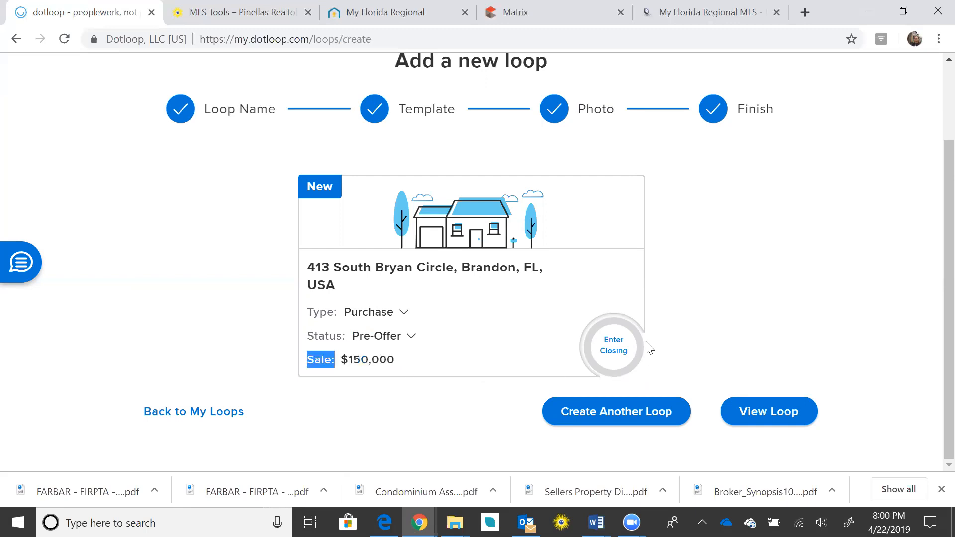
Pick May 31, 2019 as the closing date in the calendar.
{"action": "left_click", "coordinate": [619, 354]}
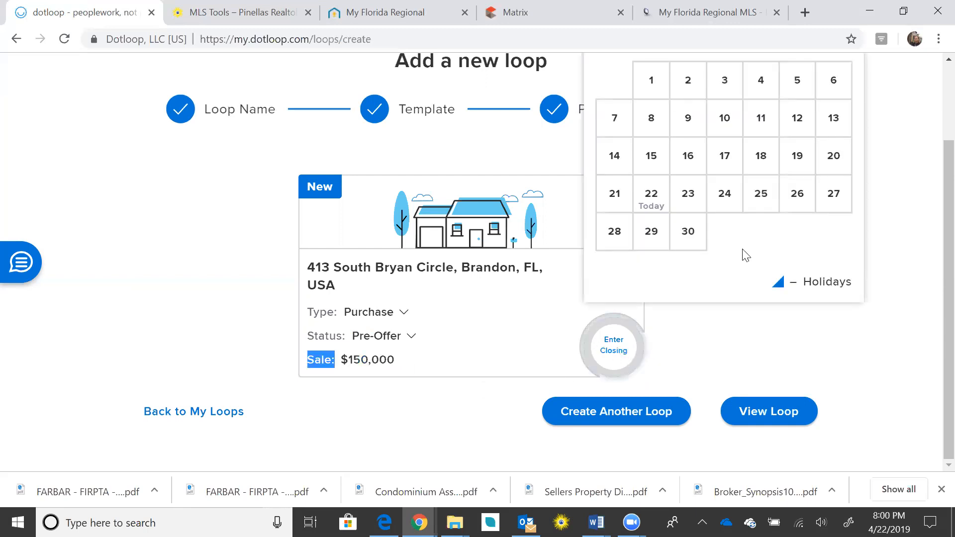
{"action": "scroll", "coordinate": [796, 174], "scroll_direction": "up", "scroll_amount": 1}
{"action": "left_click", "coordinate": [845, 88]}
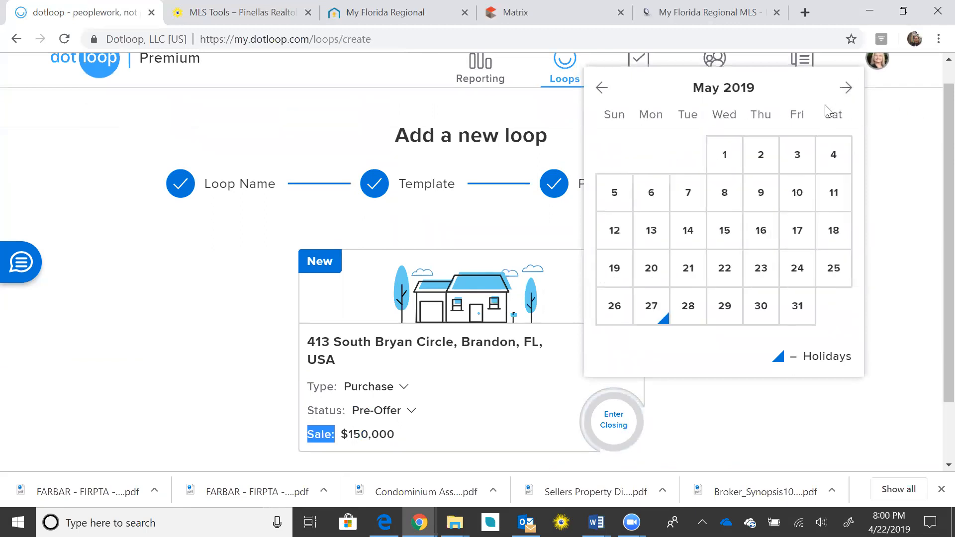
{"action": "left_click", "coordinate": [796, 310]}
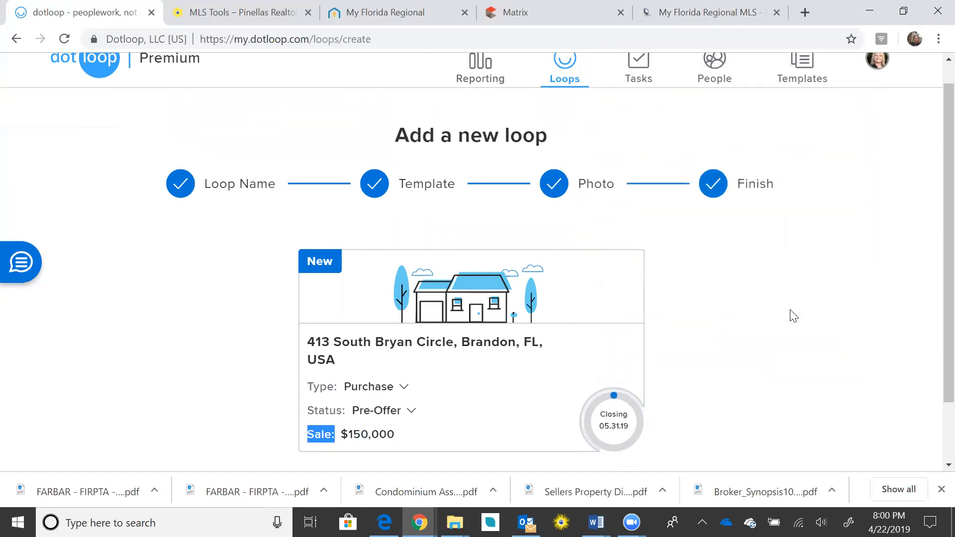
{"action": "scroll", "coordinate": [794, 317], "scroll_direction": "down", "scroll_amount": 1}
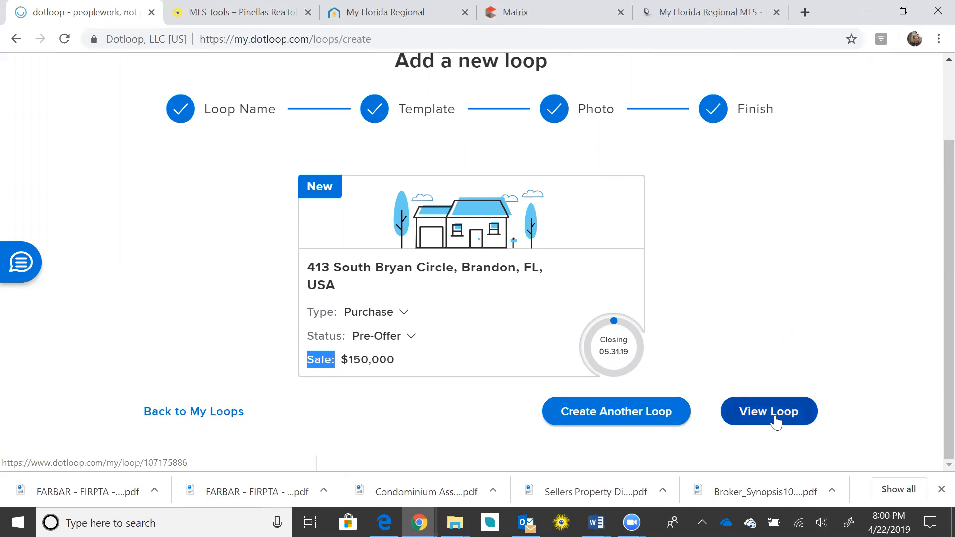
{"action": "scroll", "coordinate": [933, 338], "scroll_direction": "up", "scroll_amount": 1}
{"action": "scroll", "coordinate": [932, 361], "scroll_direction": "down", "scroll_amount": 1}
{"action": "scroll", "coordinate": [931, 375], "scroll_direction": "up", "scroll_amount": 1}
{"action": "scroll", "coordinate": [931, 383], "scroll_direction": "down", "scroll_amount": 1}
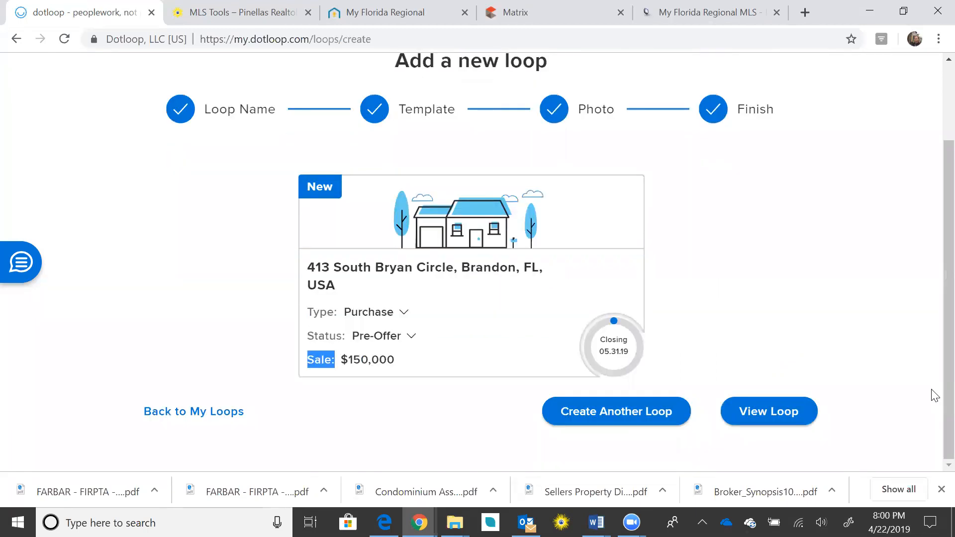
{"action": "left_click", "coordinate": [774, 418]}
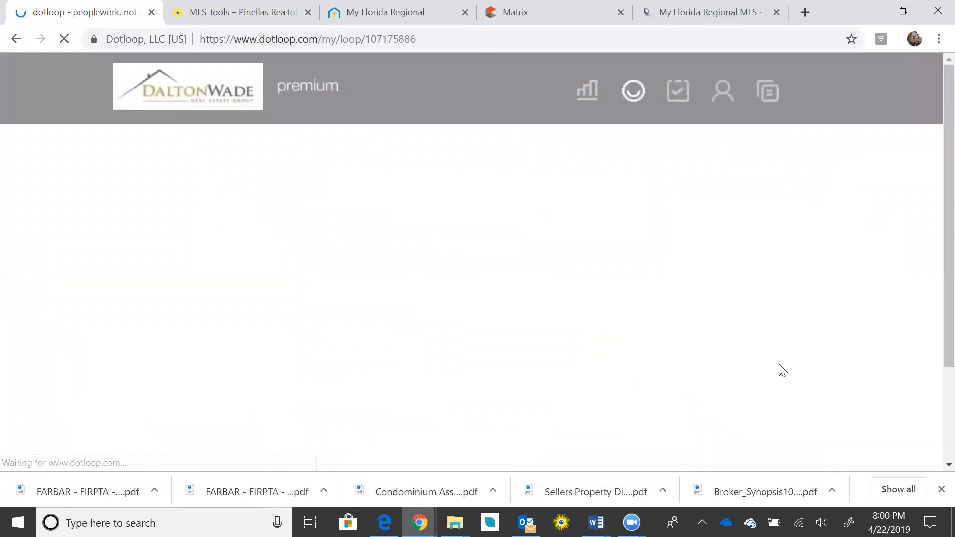